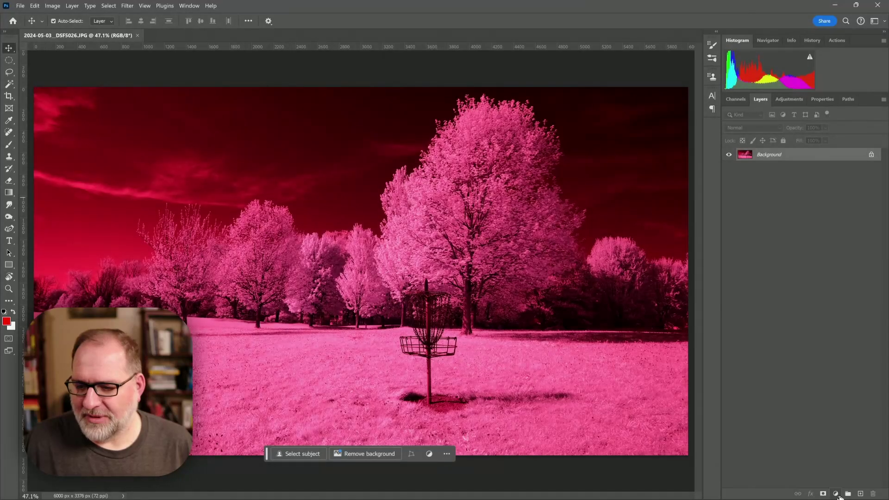
Add a Curves adjustment layer above the Background layer.
{"action": "left_click", "coordinate": [836, 494]}
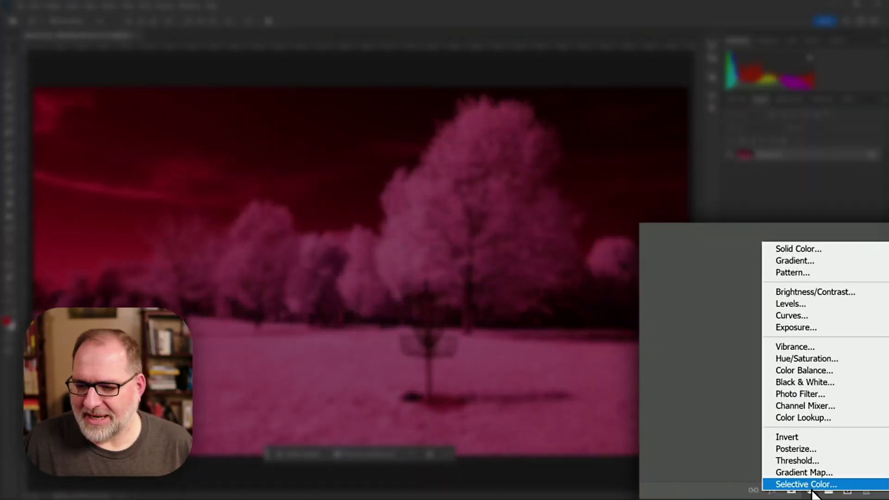
{"action": "left_click", "coordinate": [792, 316]}
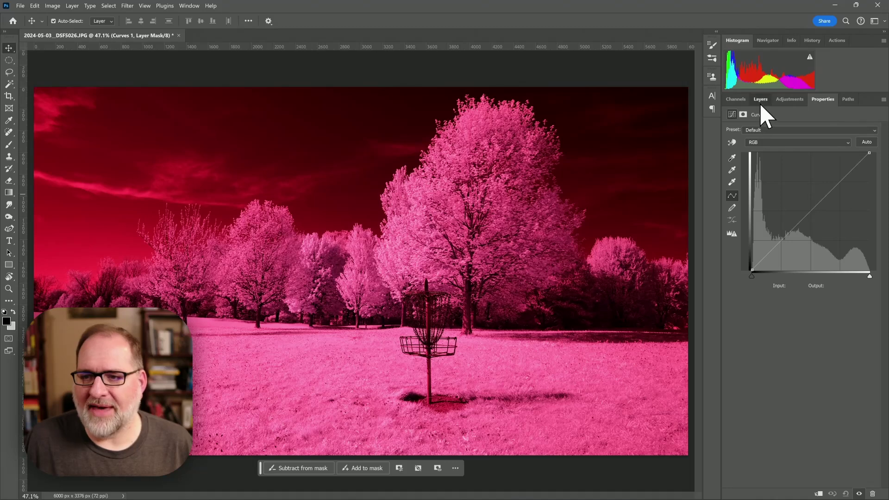
{"action": "left_click", "coordinate": [761, 100]}
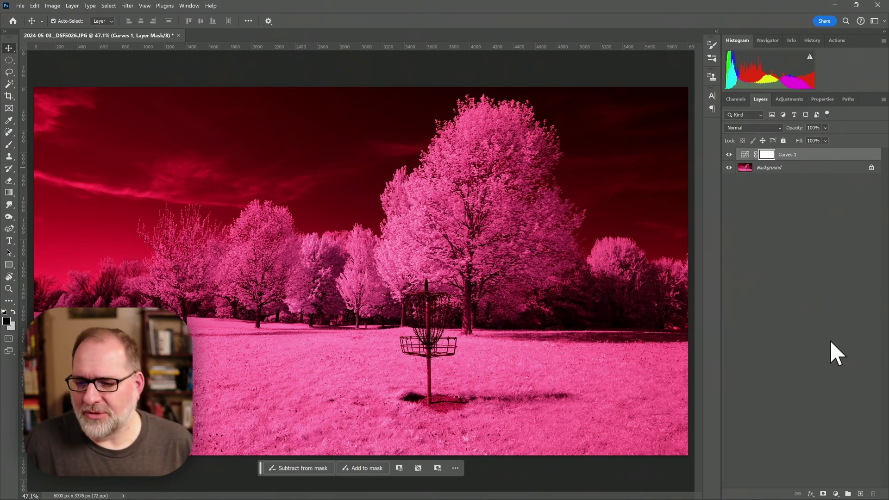
Add a Channel Mixer adjustment layer above the Curves layer and set its Red output channel to Red 0% and Blue +100%.
{"action": "left_click", "coordinate": [810, 491]}
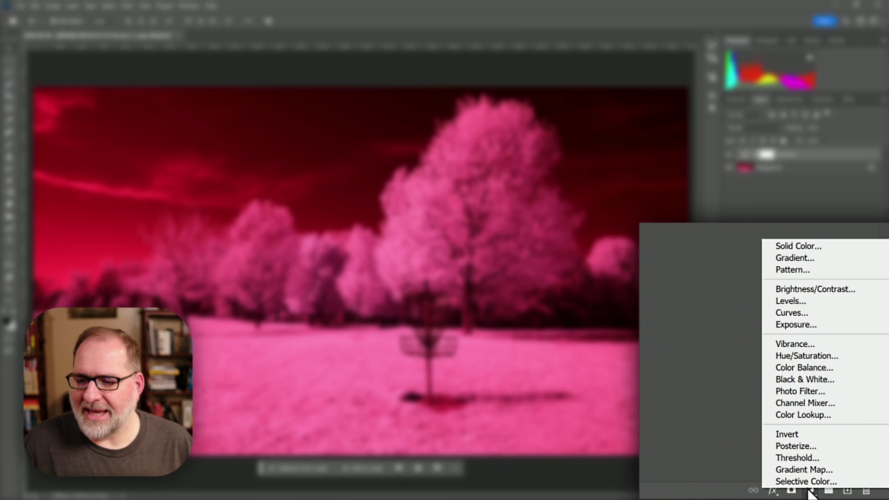
{"action": "left_click", "coordinate": [834, 435]}
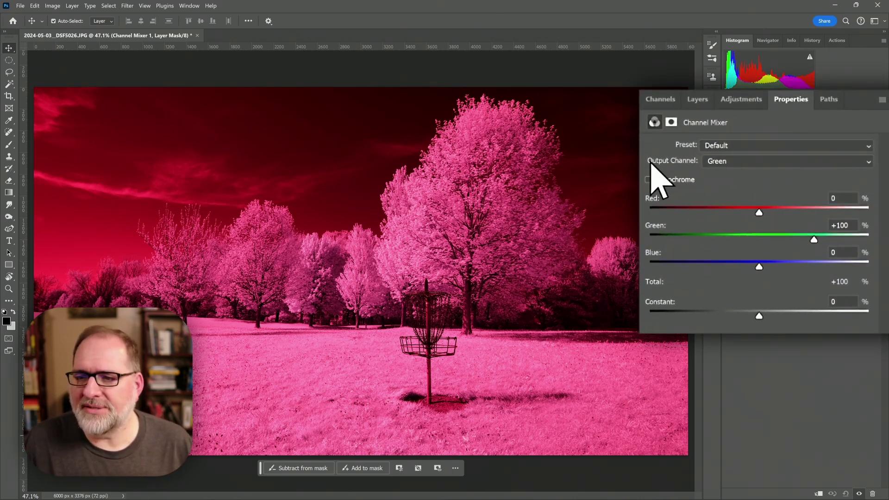
{"action": "left_click", "coordinate": [734, 161]}
{"action": "left_click", "coordinate": [737, 173]}
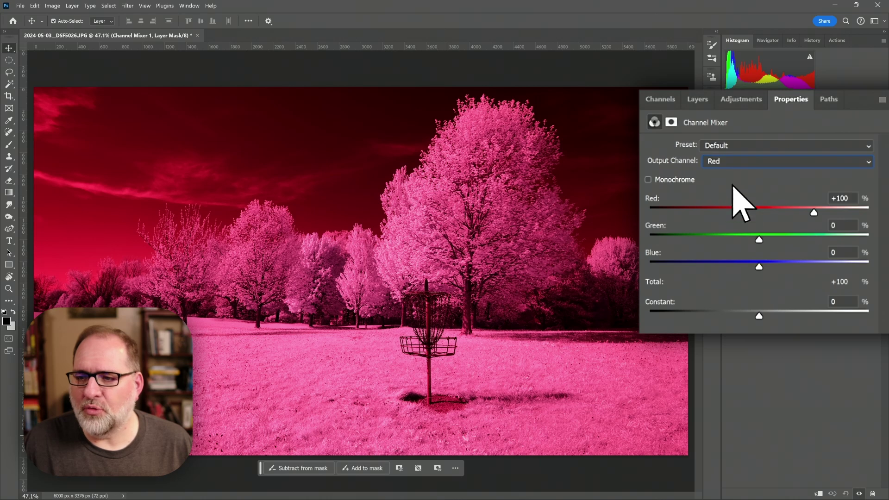
{"action": "left_click", "coordinate": [838, 198]}
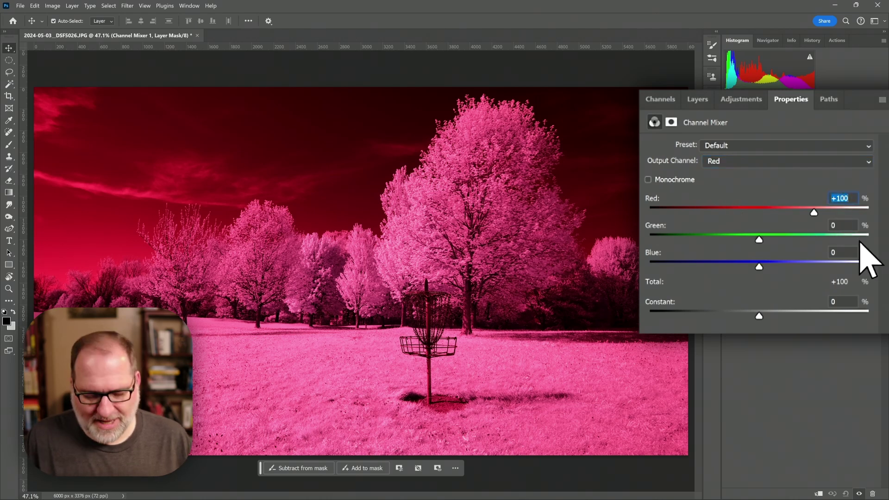
{"action": "type", "text": "0"}
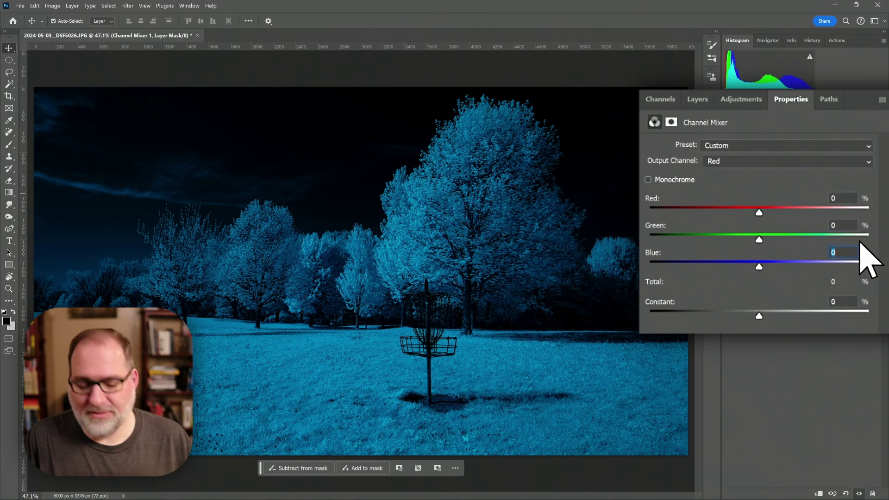
{"action": "type", "text": "100"}
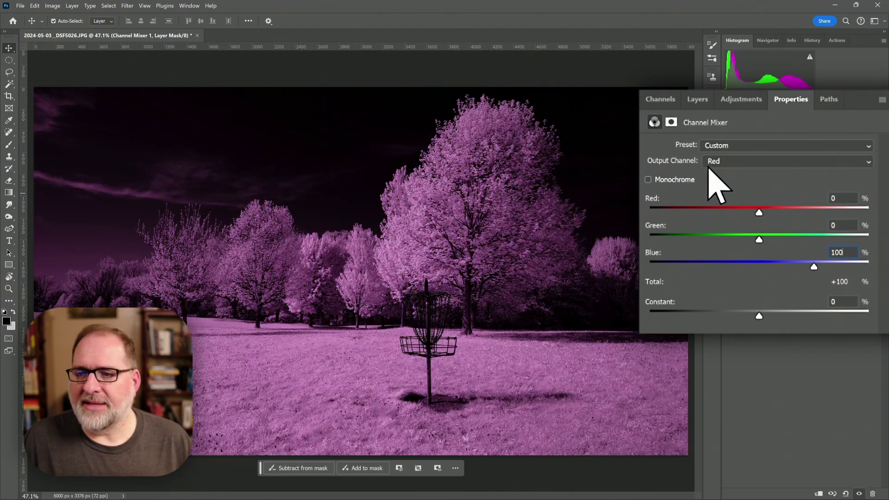
Set the Channel Mixer's Blue output channel to Red +100%, Green 0% and Blue 0%.
{"action": "left_click", "coordinate": [715, 162]}
{"action": "left_click", "coordinate": [724, 199]}
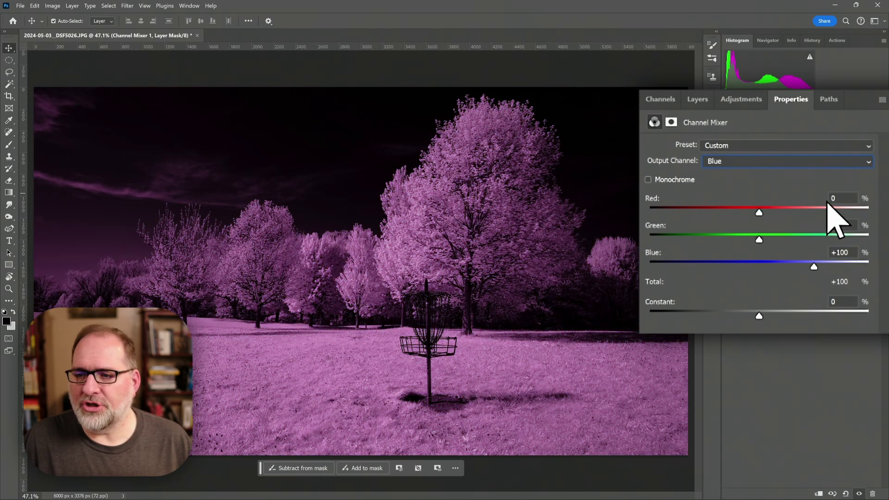
{"action": "left_click", "coordinate": [850, 204]}
{"action": "type", "text": "100"}
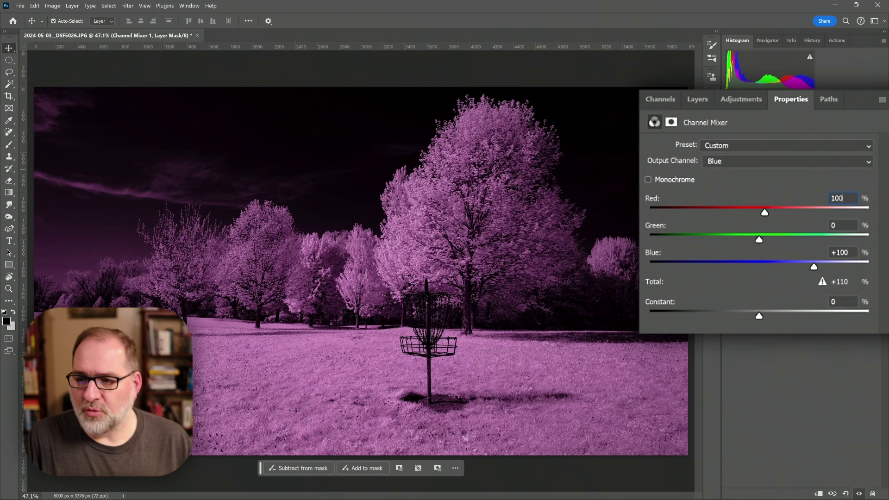
{"action": "key", "text": "Tab"}
{"action": "type", "text": "0"}
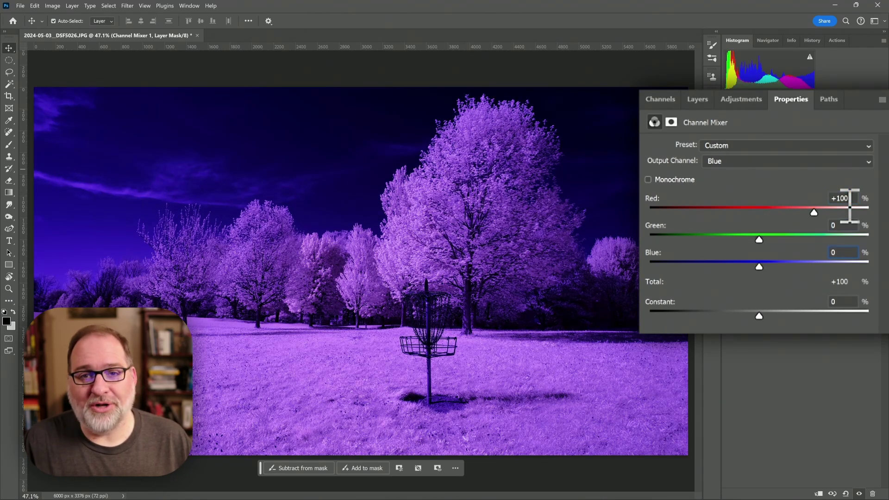
{"action": "key", "text": "Tab"}
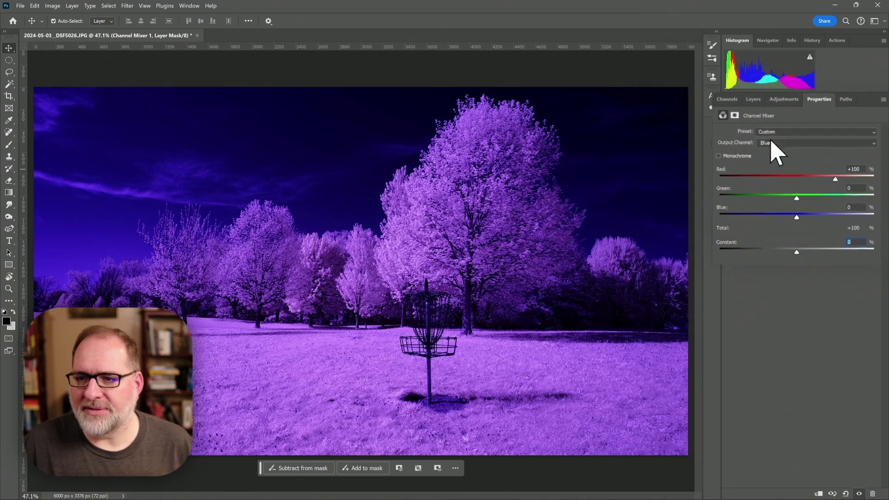
In the Curves 1 adjustment, move the Green channel's white point in to input 135, at the end of the histogram data.
{"action": "left_click", "coordinate": [759, 100]}
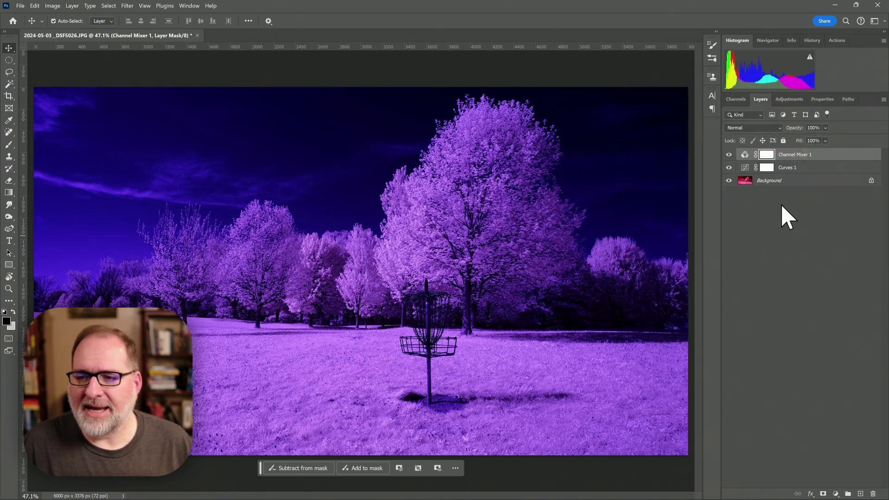
{"action": "left_click", "coordinate": [780, 215]}
{"action": "left_click", "coordinate": [786, 169]}
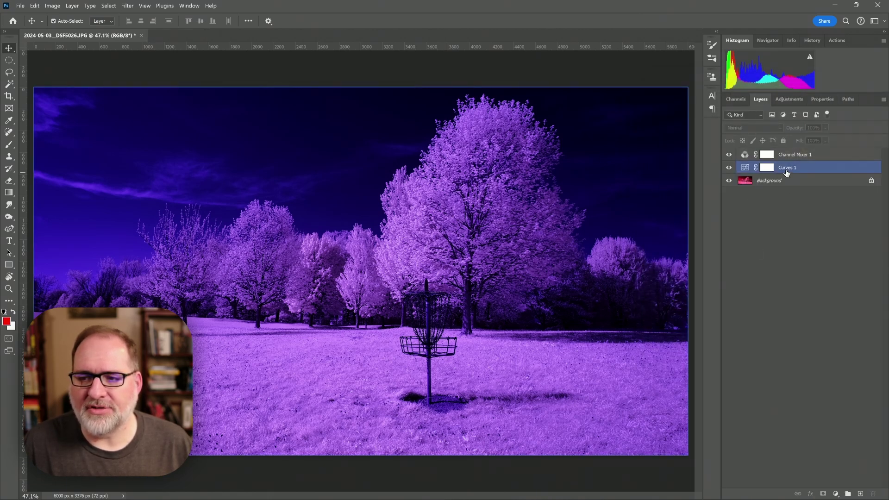
{"action": "double_click", "coordinate": [744, 169]}
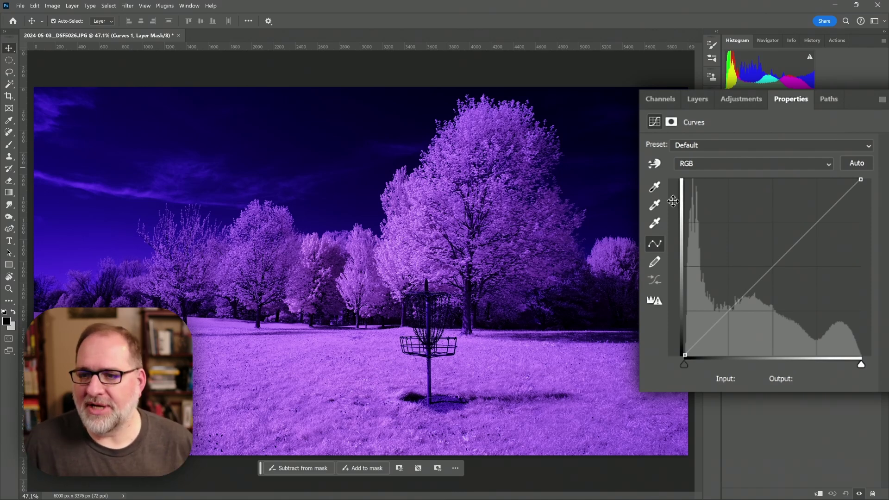
{"action": "left_click", "coordinate": [704, 164]}
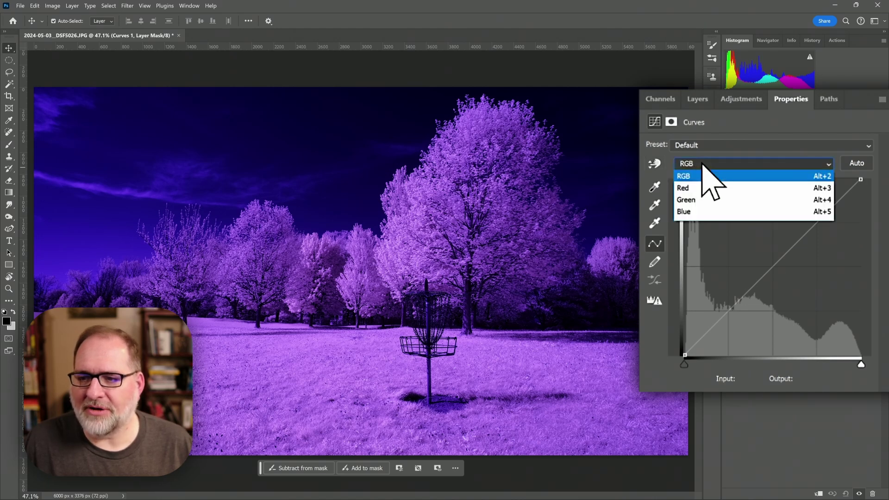
{"action": "left_click", "coordinate": [695, 189]}
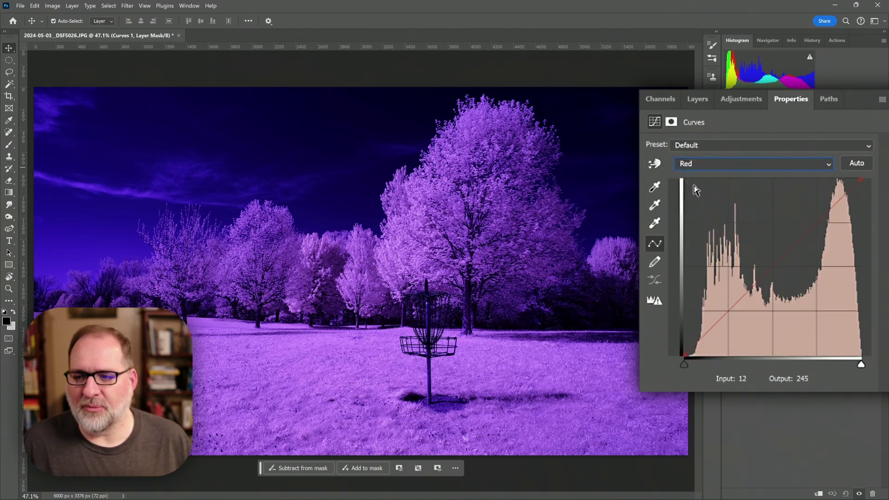
{"action": "left_click", "coordinate": [709, 165]}
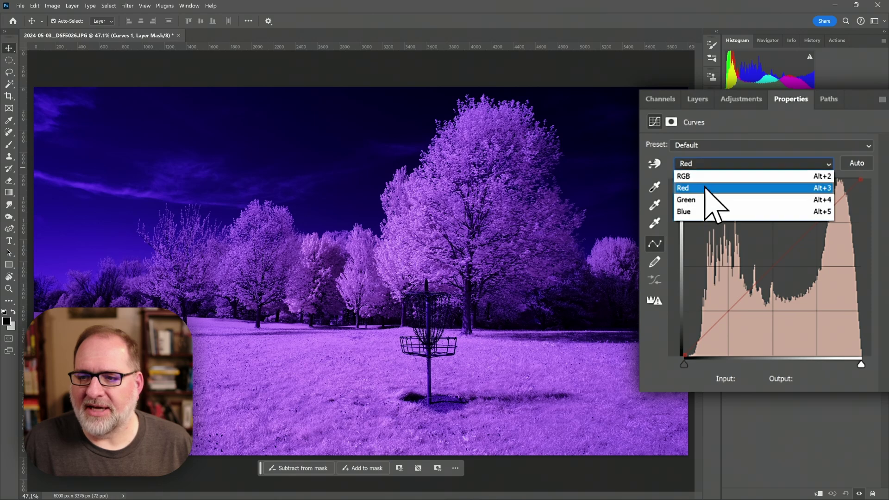
{"action": "left_click", "coordinate": [709, 200]}
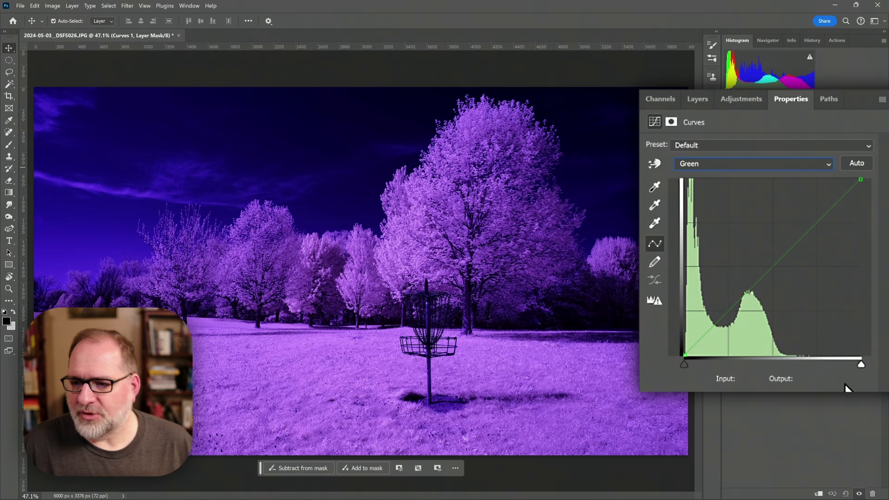
{"action": "left_click_drag", "start_coordinate": [861, 365], "coordinate": [817, 376]}
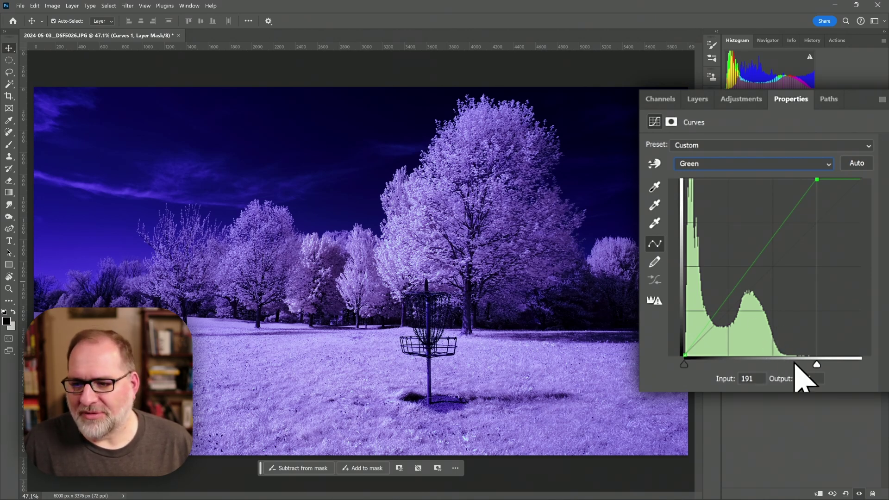
{"action": "left_click_drag", "start_coordinate": [817, 365], "coordinate": [810, 365]}
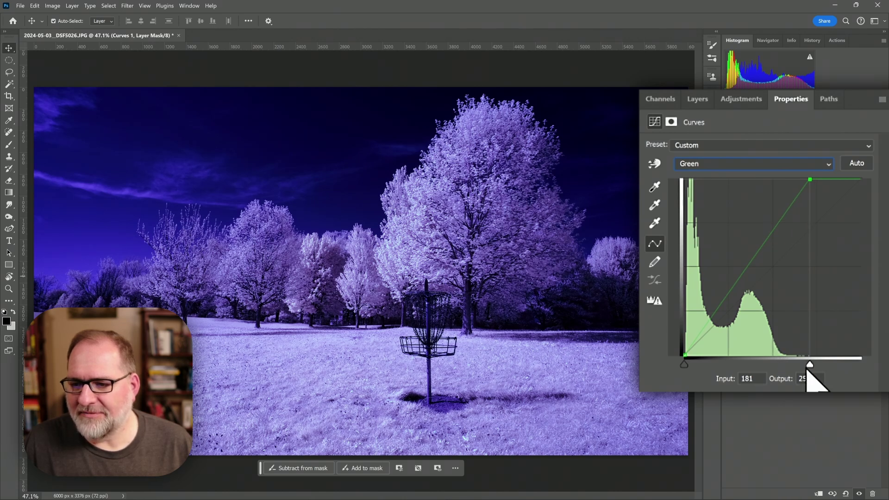
{"action": "left_click_drag", "start_coordinate": [810, 365], "coordinate": [778, 365]}
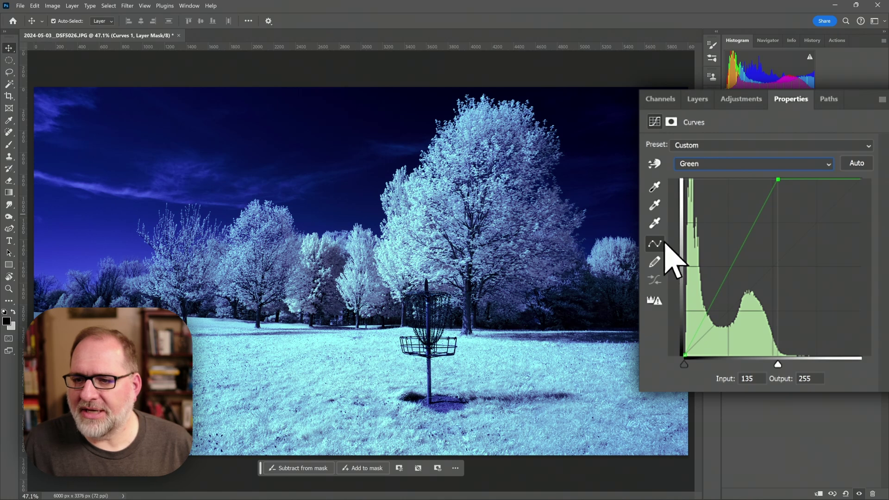
Move the Blue channel's white point on the curve in to input 180.
{"action": "left_click", "coordinate": [723, 165]}
{"action": "left_click", "coordinate": [712, 213]}
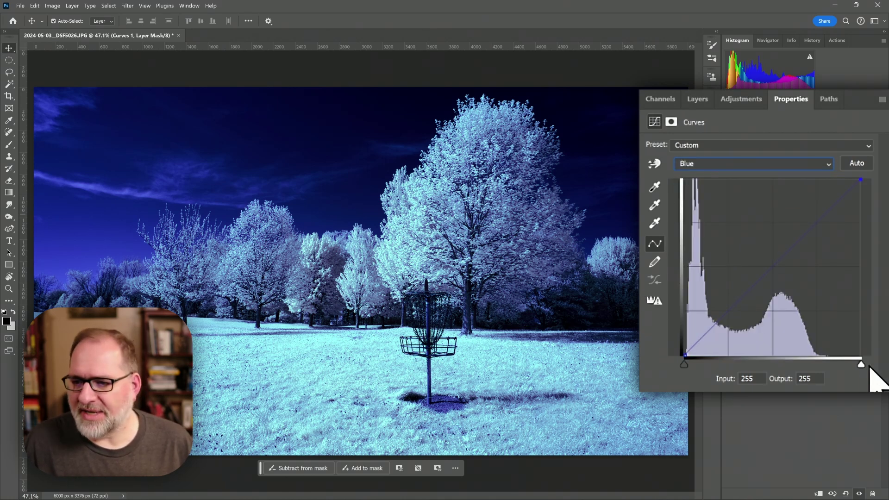
{"action": "left_click_drag", "start_coordinate": [863, 366], "coordinate": [814, 368]}
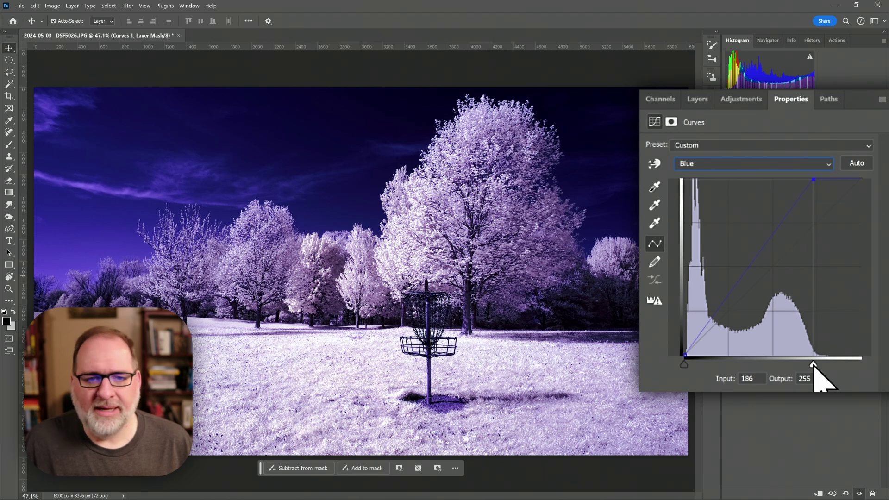
{"action": "mouse_move", "coordinate": [814, 366]}
{"action": "left_mouse_down"}
{"action": "mouse_move", "coordinate": [798, 366]}
{"action": "mouse_move", "coordinate": [822, 366]}
{"action": "left_mouse_up"}
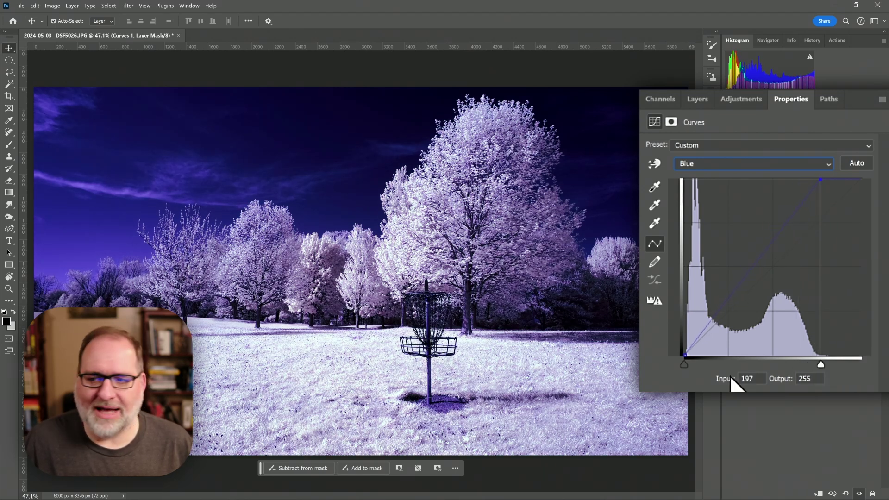
{"action": "mouse_move", "coordinate": [821, 366]}
{"action": "left_mouse_down"}
{"action": "mouse_move", "coordinate": [784, 366]}
{"action": "mouse_move", "coordinate": [840, 366]}
{"action": "mouse_move", "coordinate": [800, 366]}
{"action": "mouse_move", "coordinate": [808, 365]}
{"action": "left_mouse_up"}
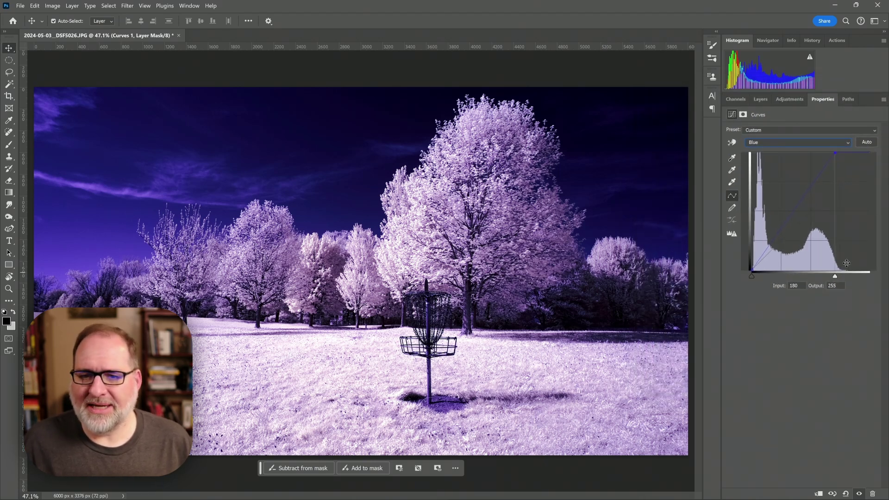
Set the Green output channel of the Channel Mixer 1 layer to Red +50%, Green 0% and Blue +50%.
{"action": "left_click", "coordinate": [761, 99]}
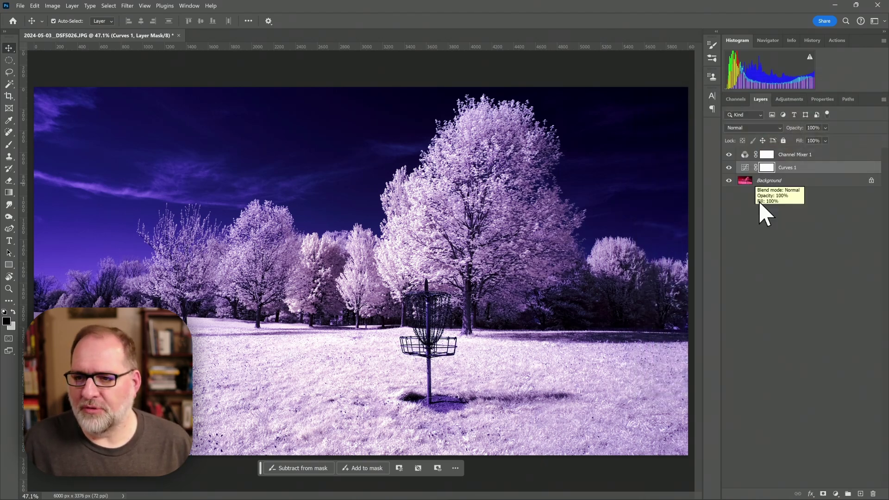
{"action": "left_click", "coordinate": [744, 156]}
{"action": "double_click", "coordinate": [746, 156]}
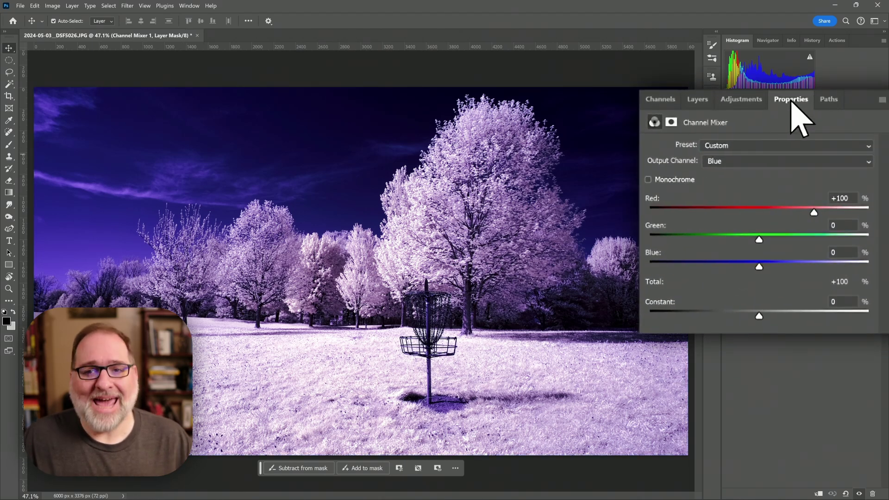
{"action": "left_click", "coordinate": [749, 161]}
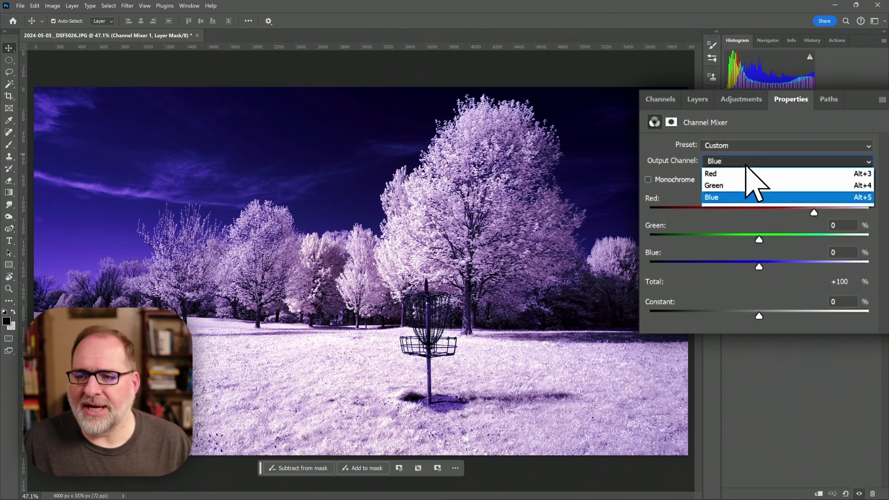
{"action": "left_click", "coordinate": [739, 186]}
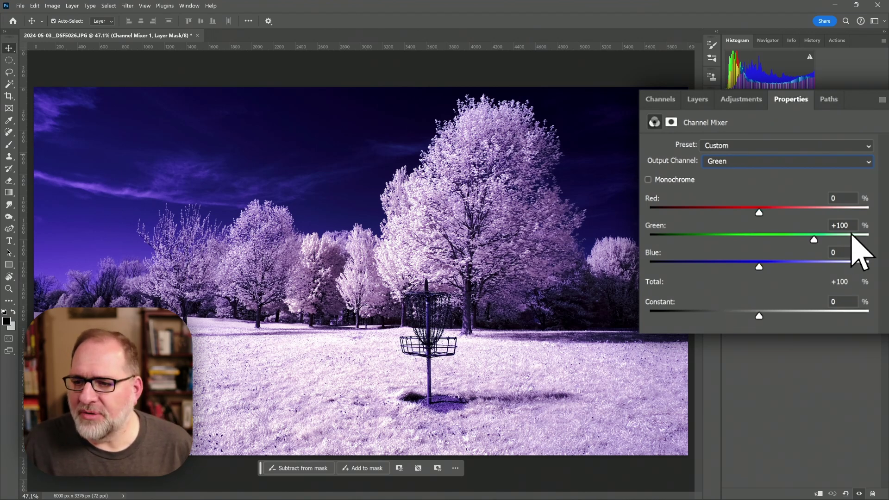
{"action": "left_click", "coordinate": [842, 225]}
{"action": "key", "text": "Return"}
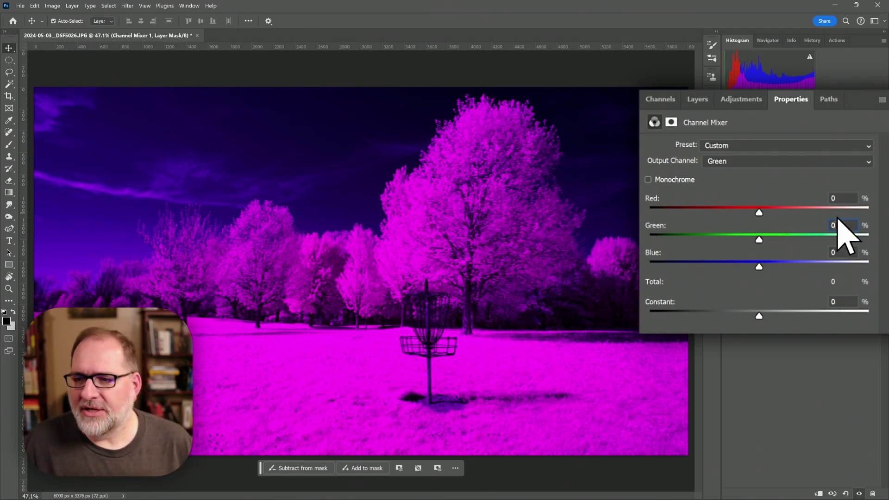
{"action": "left_click", "coordinate": [850, 198]}
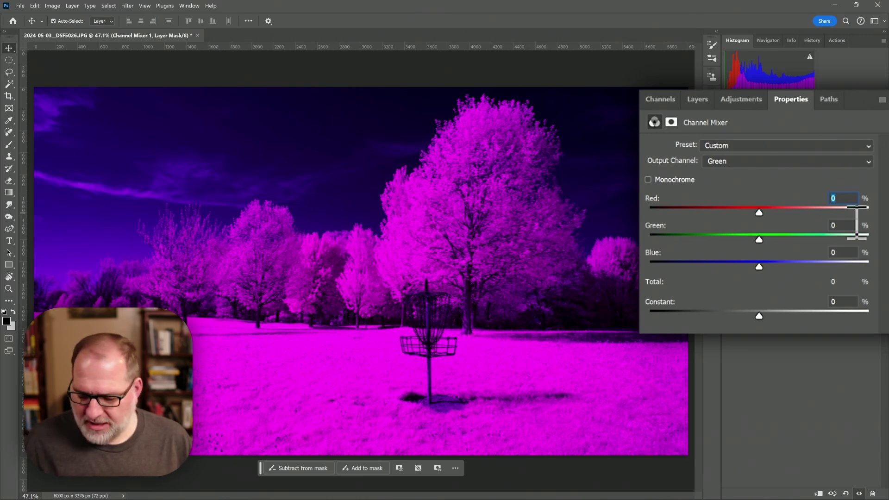
{"action": "type", "text": "50"}
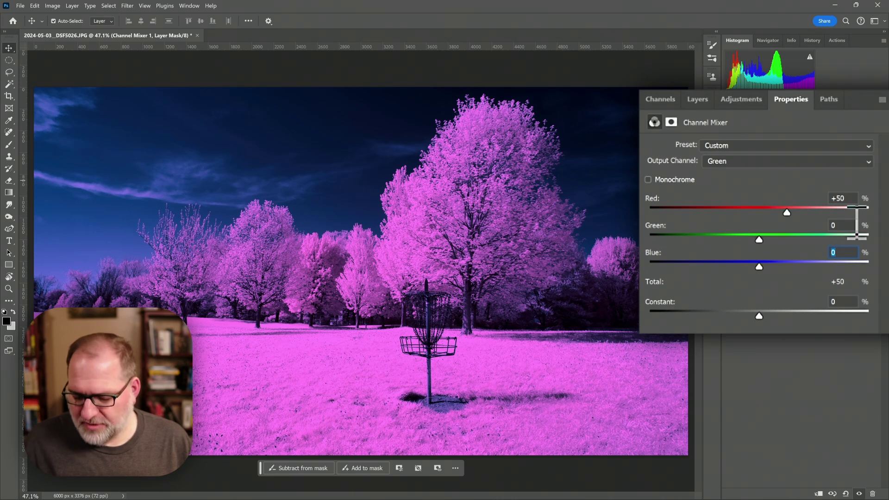
{"action": "type", "text": "50"}
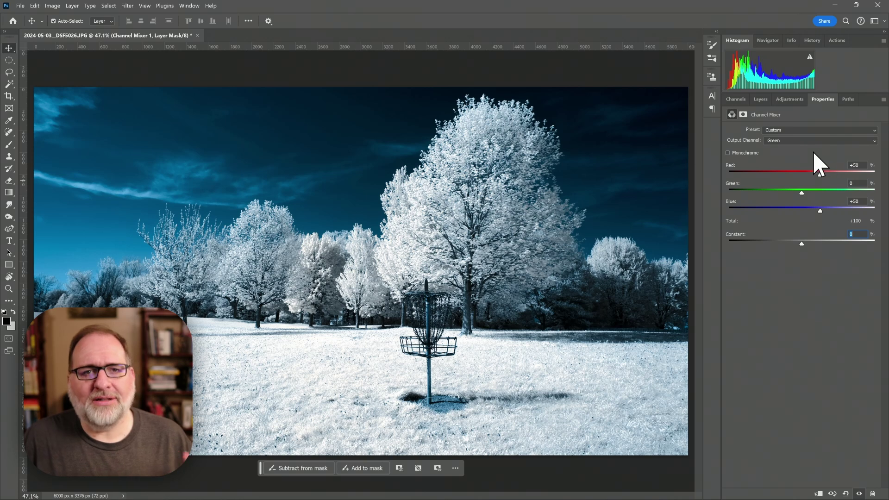
Reopen the Curves 1 adjustment and move the Red channel's black point in to input 15, at the start of the histogram data.
{"action": "left_click", "coordinate": [764, 99]}
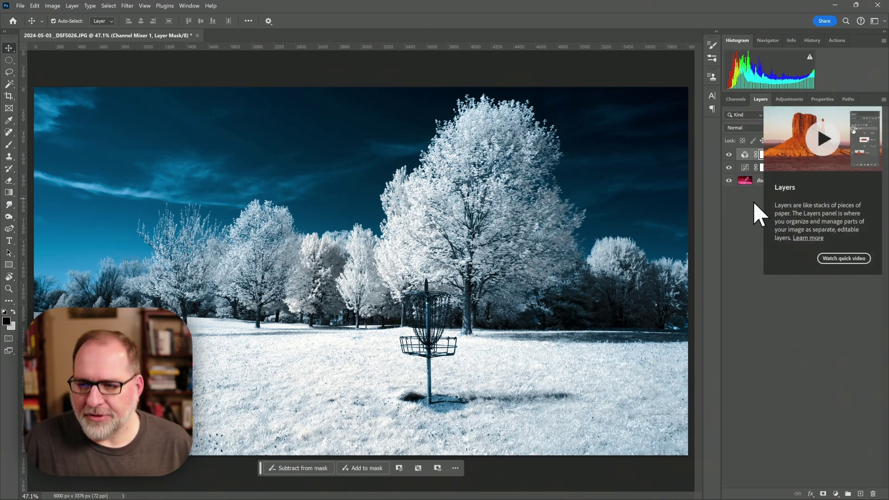
{"action": "left_click", "coordinate": [745, 168]}
{"action": "double_click", "coordinate": [746, 169]}
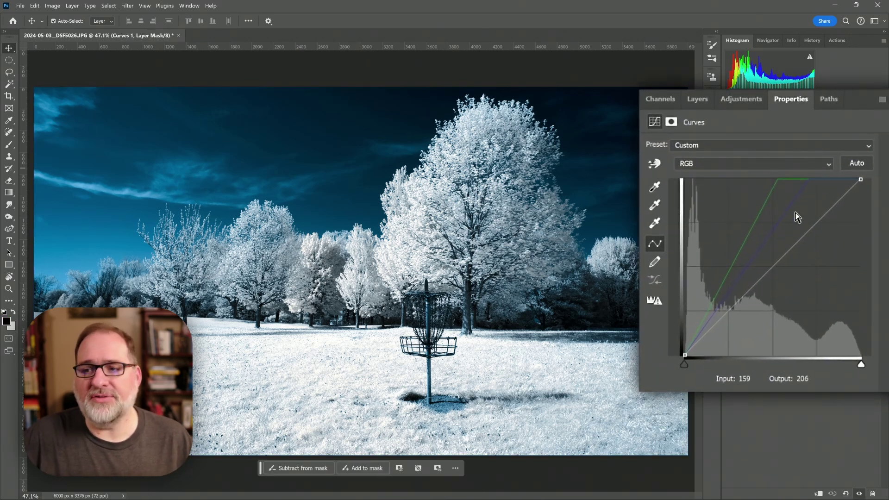
{"action": "left_click", "coordinate": [722, 164]}
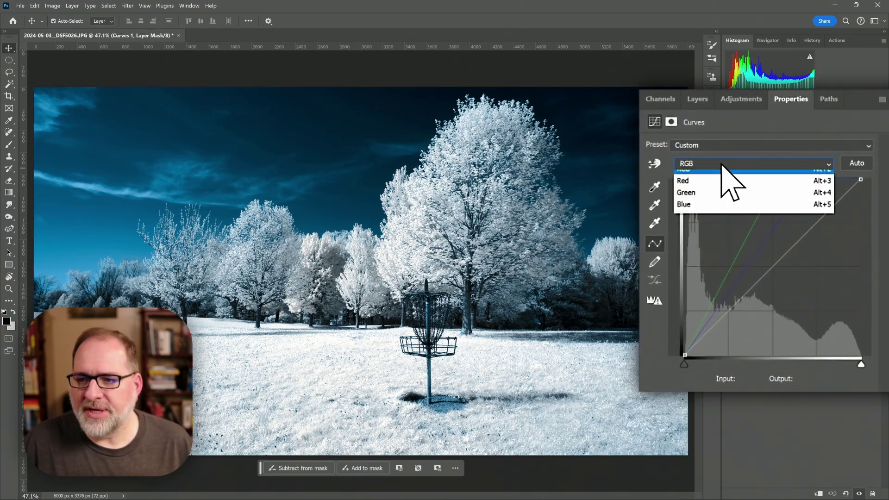
{"action": "left_click", "coordinate": [716, 182]}
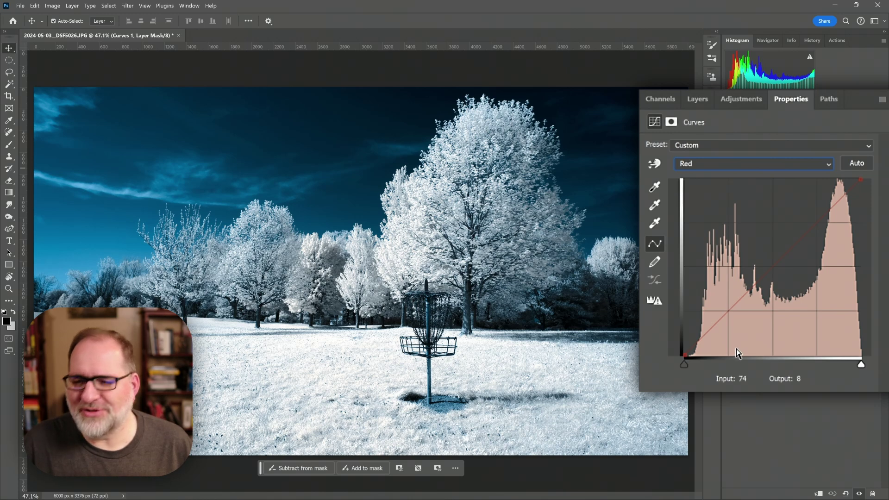
{"action": "left_click", "coordinate": [685, 365]}
{"action": "left_click_drag", "start_coordinate": [685, 365], "coordinate": [693, 369]}
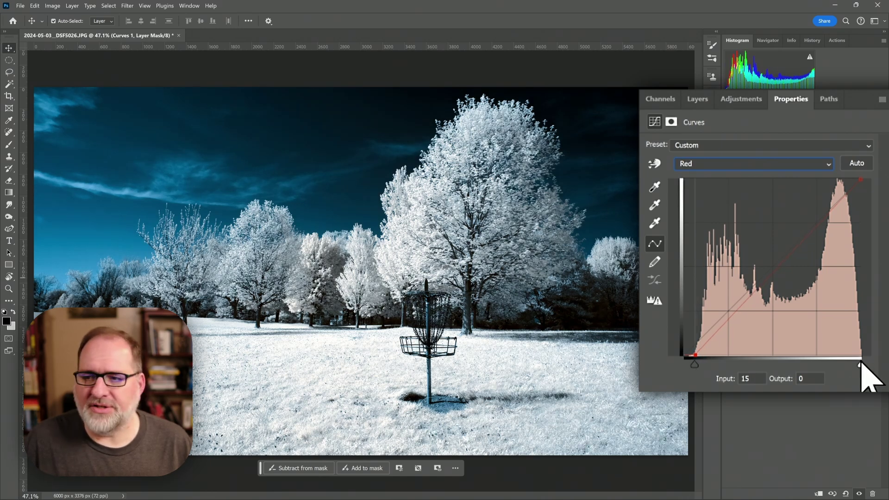
Move the Green channel's white point on the Curves 1 curve out to input 244.
{"action": "left_click", "coordinate": [713, 168]}
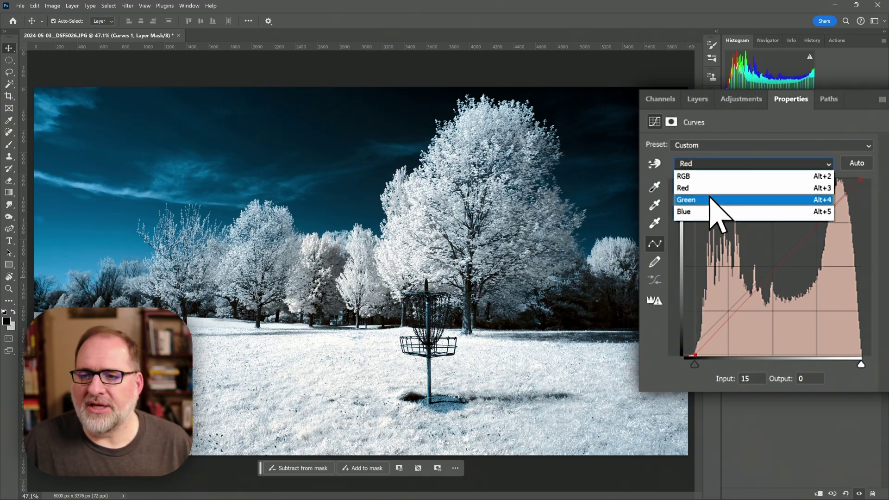
{"action": "left_click", "coordinate": [716, 200]}
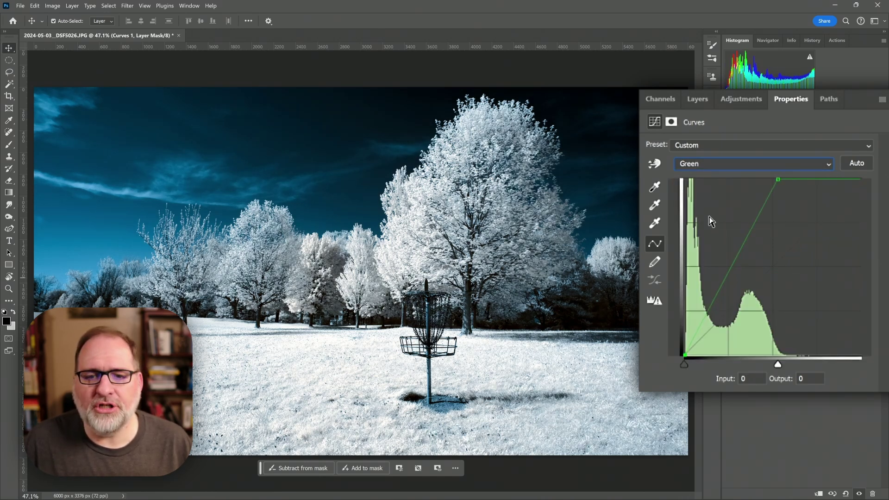
{"action": "left_click", "coordinate": [778, 365]}
{"action": "left_click_drag", "start_coordinate": [777, 366], "coordinate": [856, 381]}
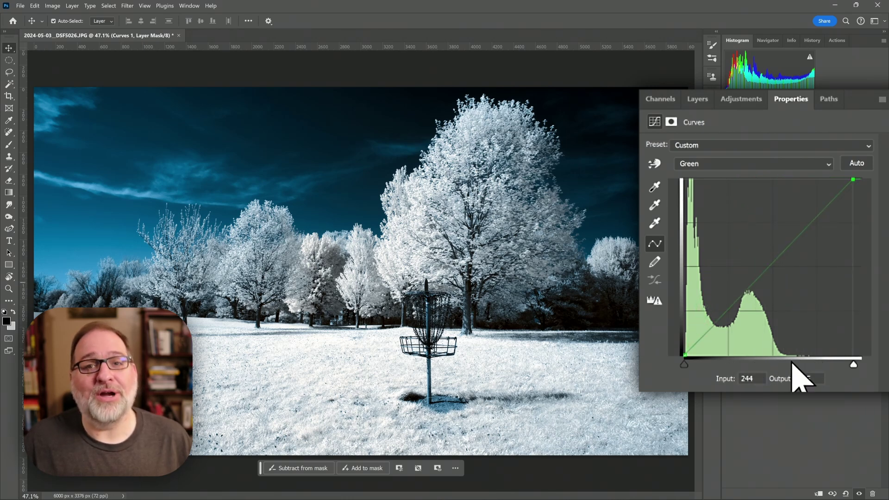
Move the Blue channel's white point in the Curves 1 adjustment in to input 126.
{"action": "left_click", "coordinate": [722, 166]}
{"action": "left_click", "coordinate": [713, 213]}
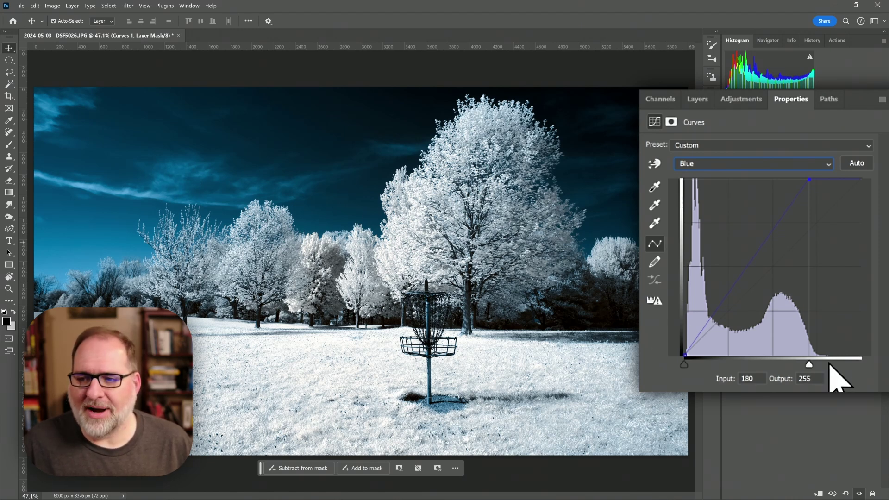
{"action": "left_click_drag", "start_coordinate": [812, 365], "coordinate": [774, 364]}
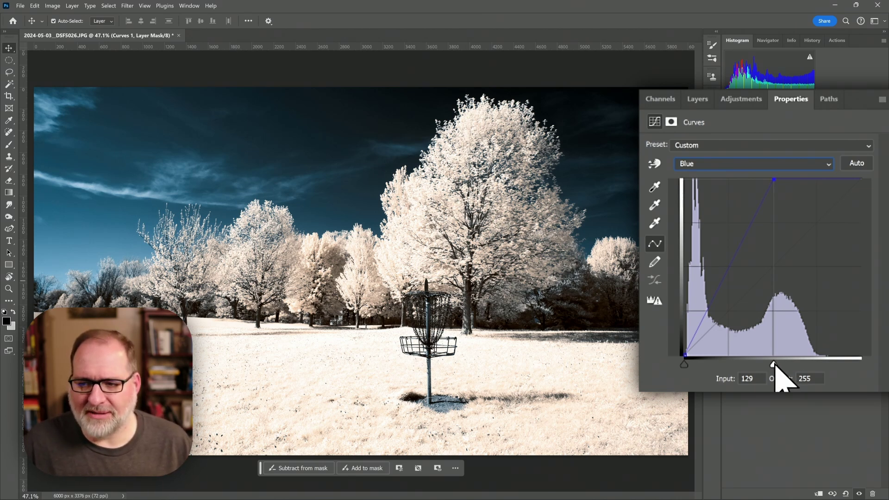
{"action": "mouse_move", "coordinate": [774, 365]}
{"action": "left_mouse_down"}
{"action": "mouse_move", "coordinate": [790, 366]}
{"action": "mouse_move", "coordinate": [772, 365]}
{"action": "left_mouse_up"}
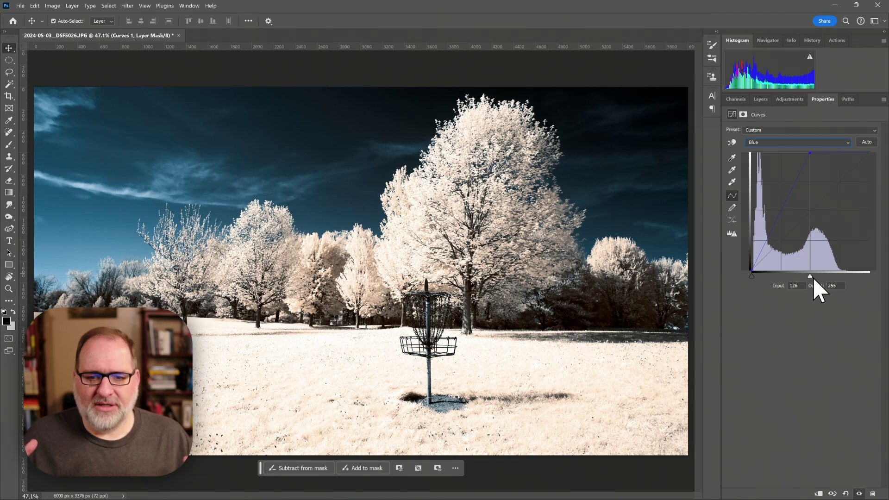
Apply the Camera Raw Filter to the Background layer with Highlights -100 and Shadows +100.
{"action": "left_click", "coordinate": [760, 98]}
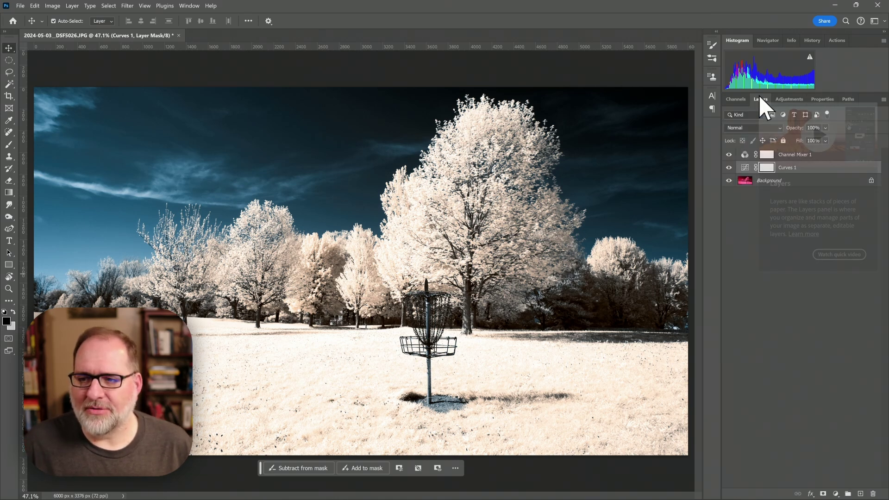
{"action": "left_click", "coordinate": [764, 181]}
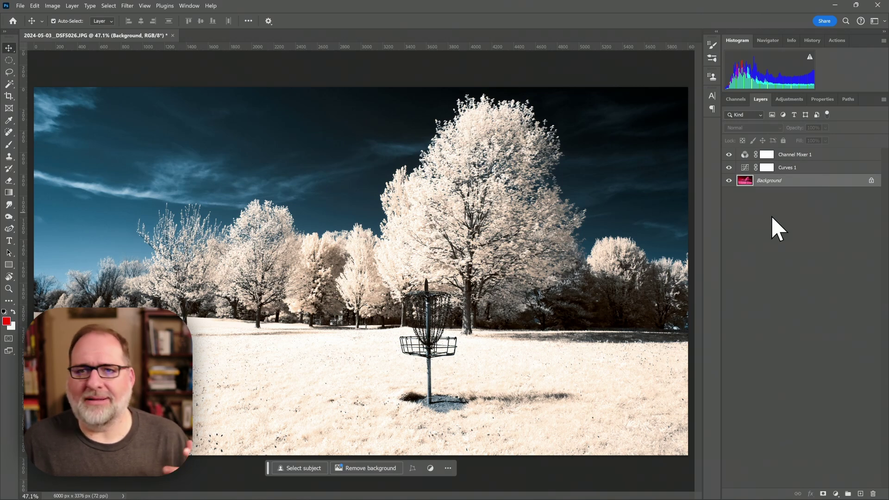
{"action": "left_click", "coordinate": [128, 6]}
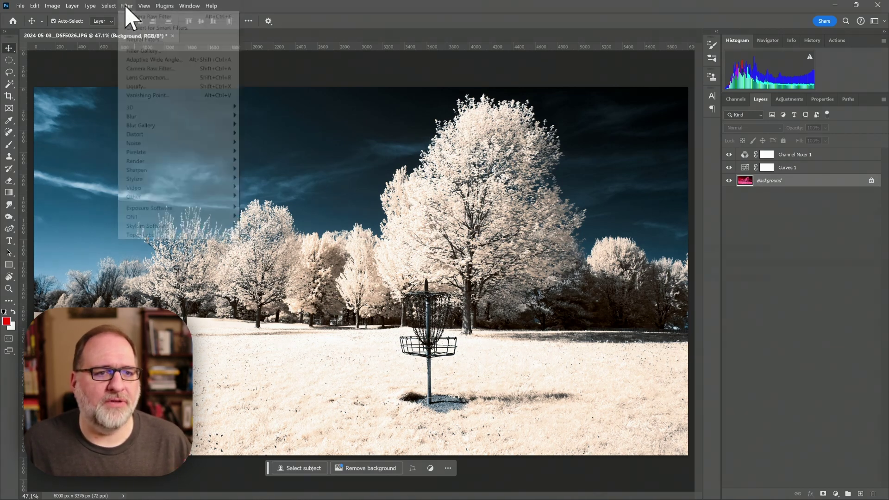
{"action": "left_click", "coordinate": [139, 103]}
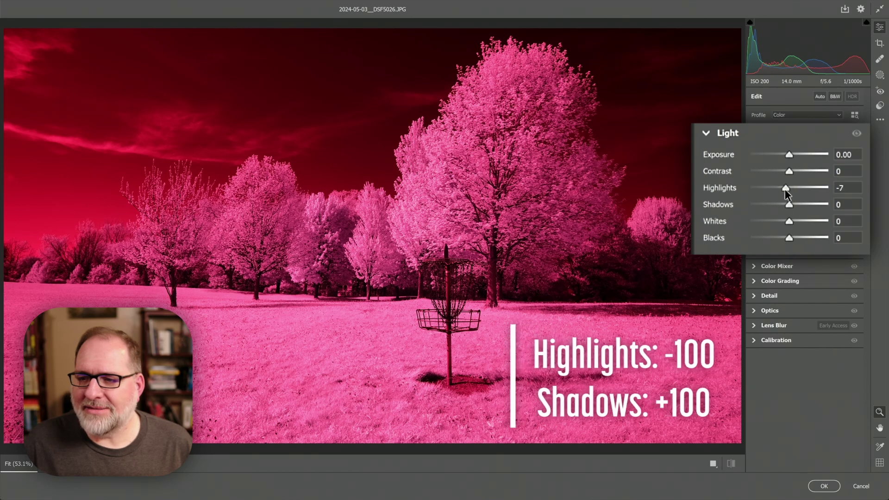
{"action": "left_click_drag", "start_coordinate": [791, 188], "coordinate": [739, 192]}
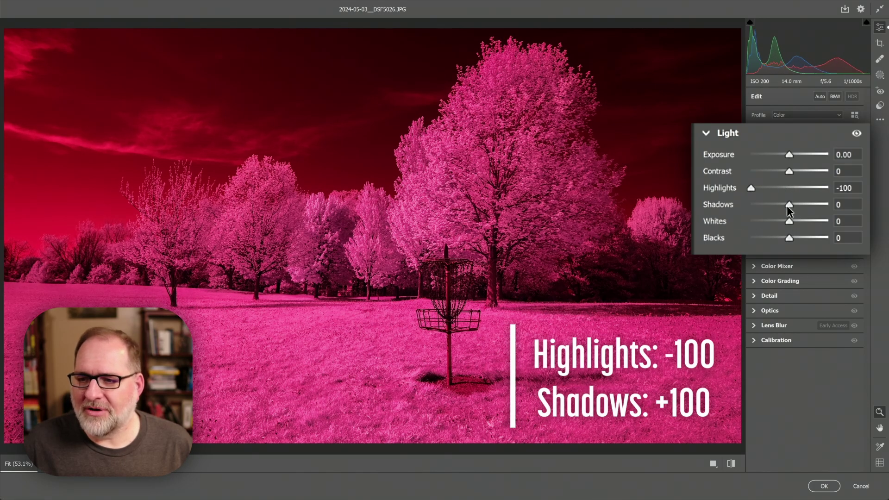
{"action": "left_click_drag", "start_coordinate": [790, 209], "coordinate": [838, 213]}
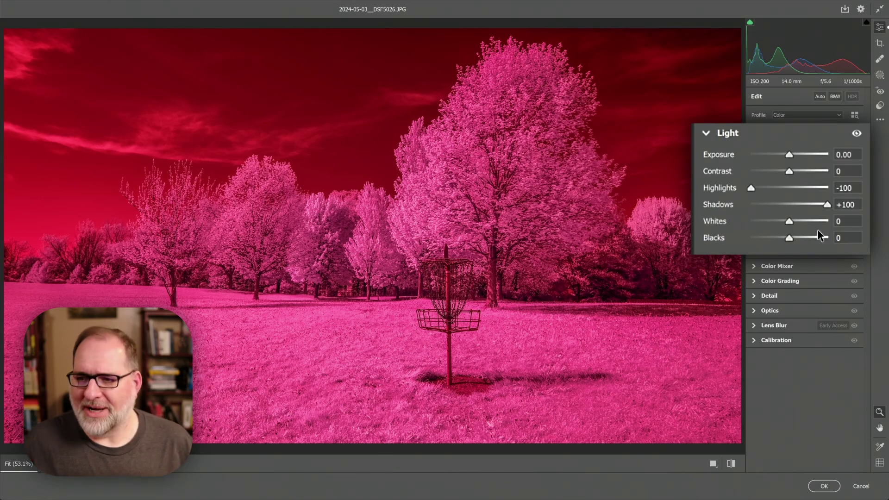
{"action": "left_click", "coordinate": [824, 485]}
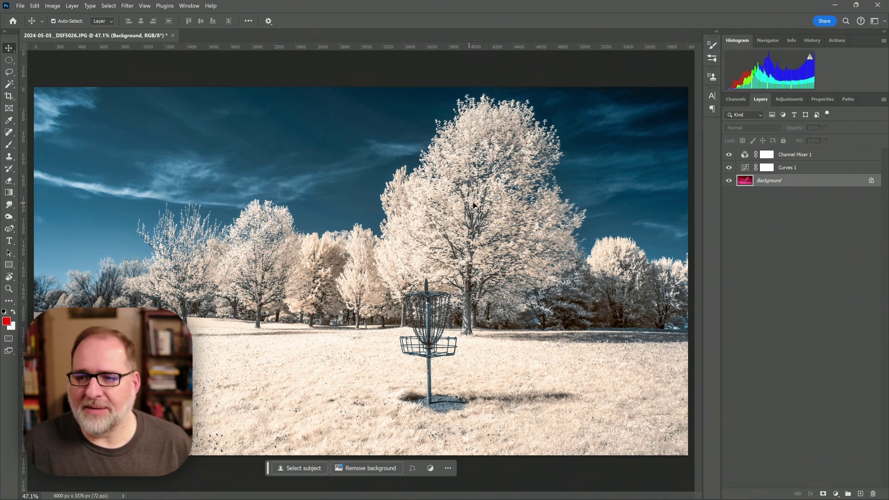
Reopen the Curves 1 adjustment and fine-tune the Blue channel's white point to input 113.
{"action": "left_click", "coordinate": [752, 173]}
{"action": "double_click", "coordinate": [747, 171]}
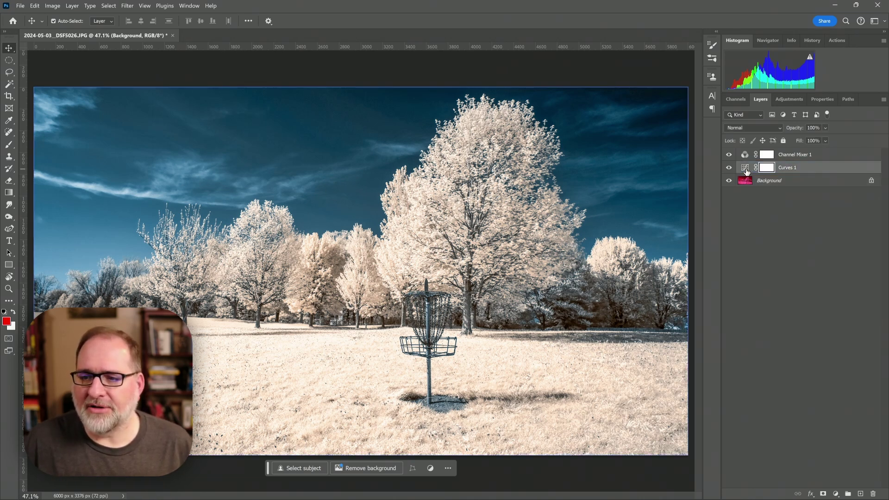
{"action": "left_click", "coordinate": [779, 142]}
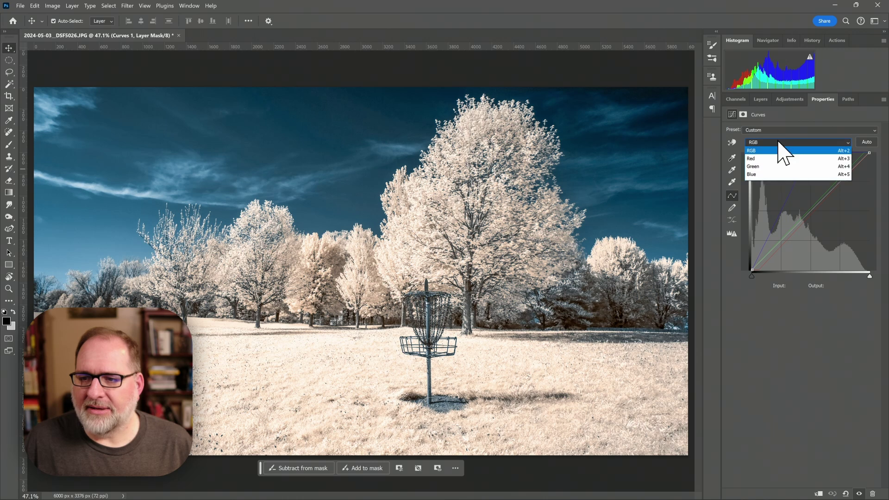
{"action": "left_click", "coordinate": [770, 178]}
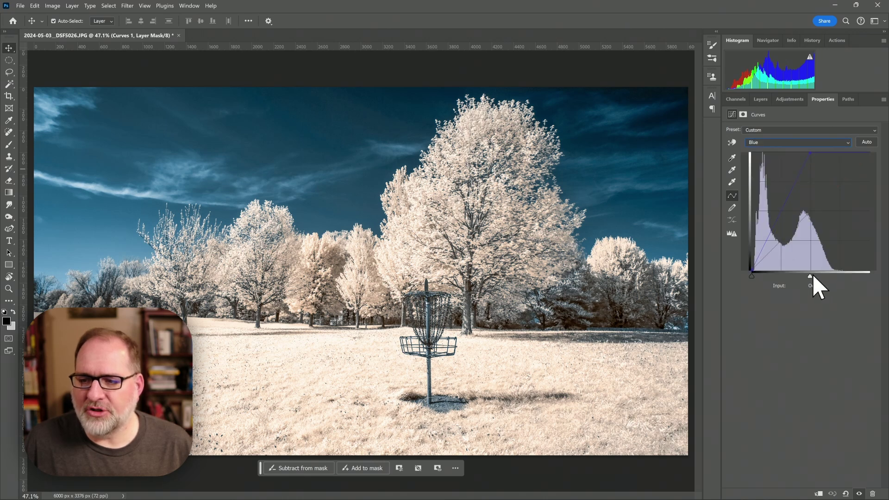
{"action": "mouse_move", "coordinate": [813, 277]}
{"action": "left_mouse_down"}
{"action": "mouse_move", "coordinate": [804, 274]}
{"action": "mouse_move", "coordinate": [811, 274]}
{"action": "left_mouse_up"}
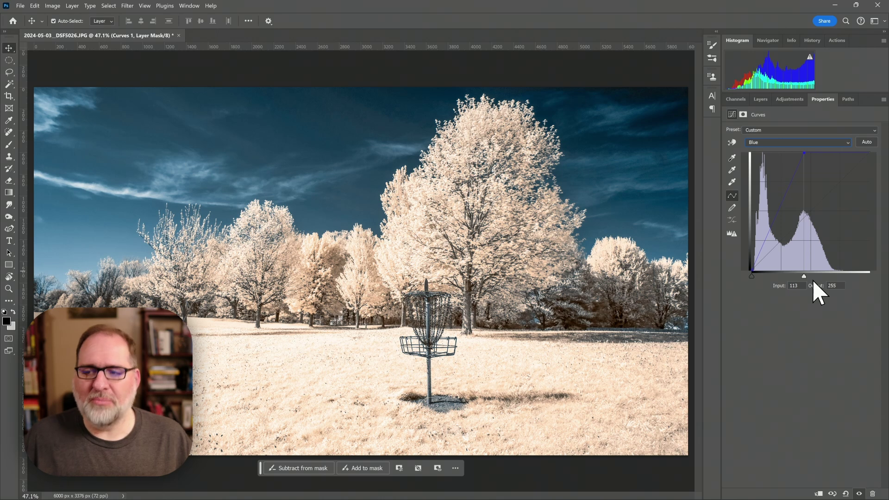